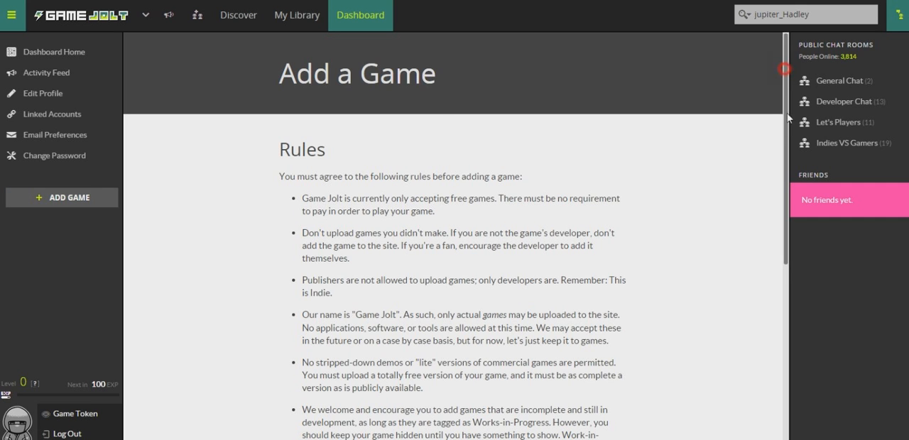
- Accept the rules for adding a game and title the new game Test Game
scroll(785, 71, "down", 4)
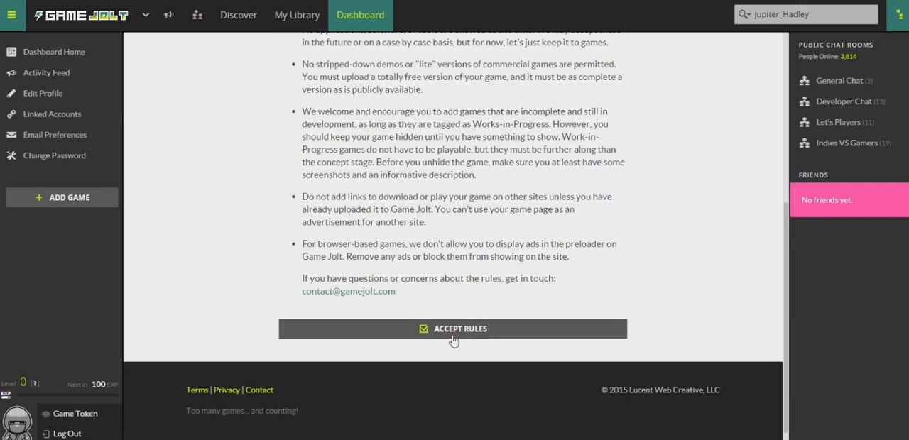
left_click(472, 356)
left_click(439, 160)
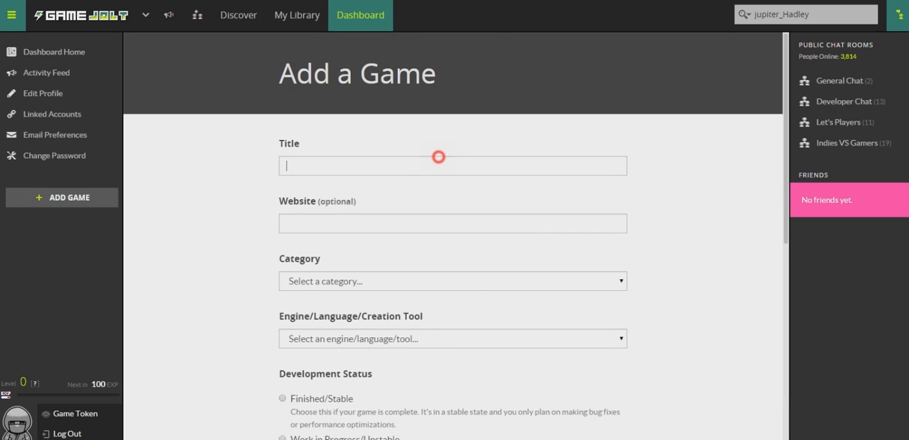
type("Test Game")
key("Tab")
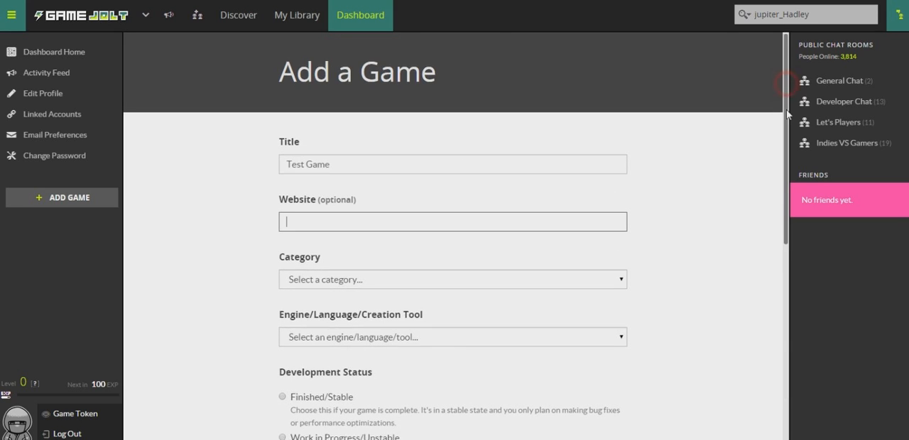
- Set the game's category to Arcade and its engine/language/creation tool to Game Maker
scroll(461, 209, "down", 1)
left_click(451, 218)
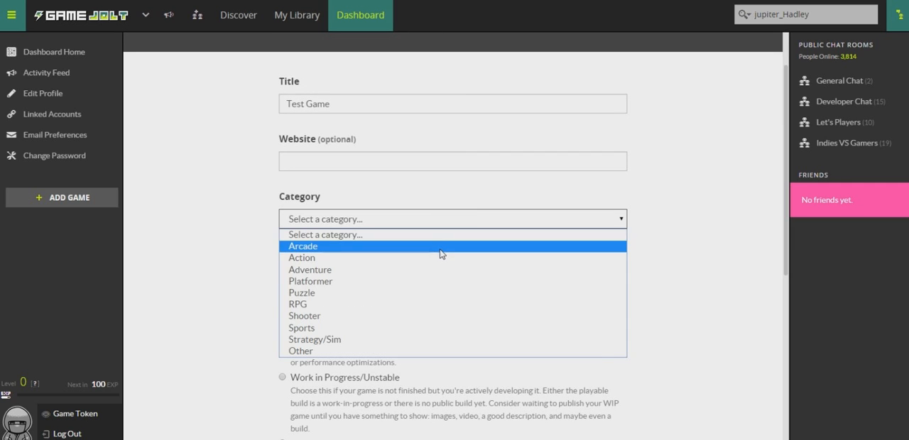
left_click(439, 246)
left_click(425, 276)
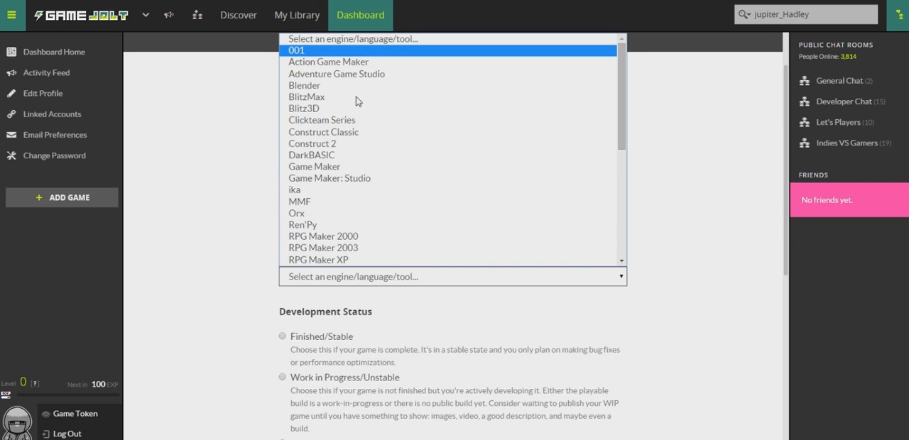
left_click(338, 166)
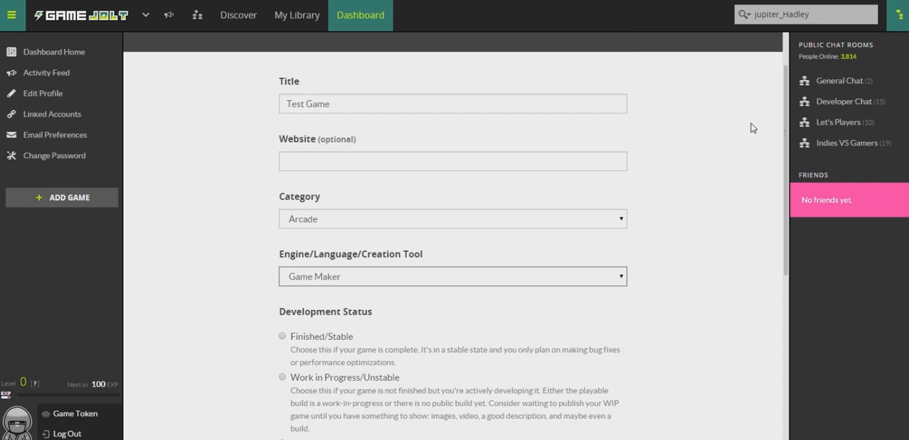
- Set the game's development status to Canceled
left_click_drag(785, 134, 779, 215)
scroll(446, 176, "down", 2)
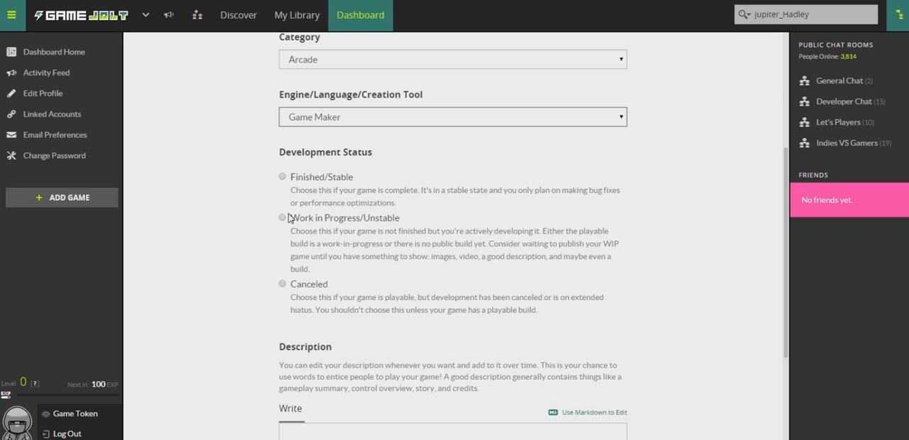
left_click(283, 284)
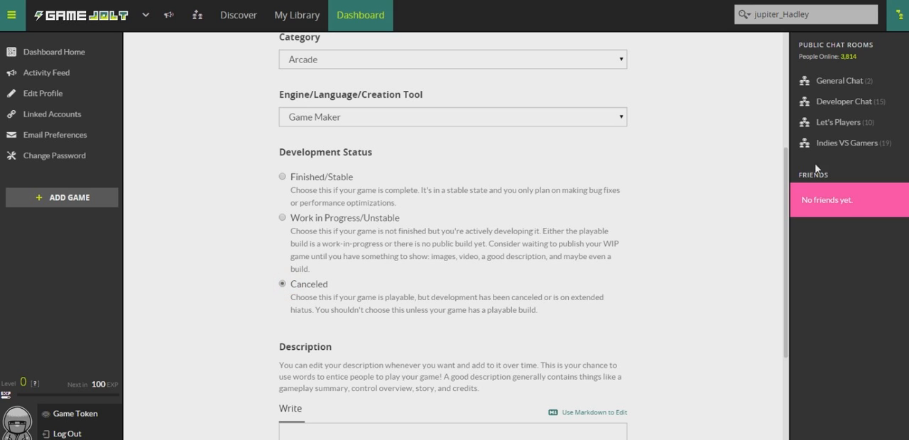
- Enter the description "This is the best game ever! #multiplayer #shooter" and submit the new game
scroll(781, 174, "down", 2)
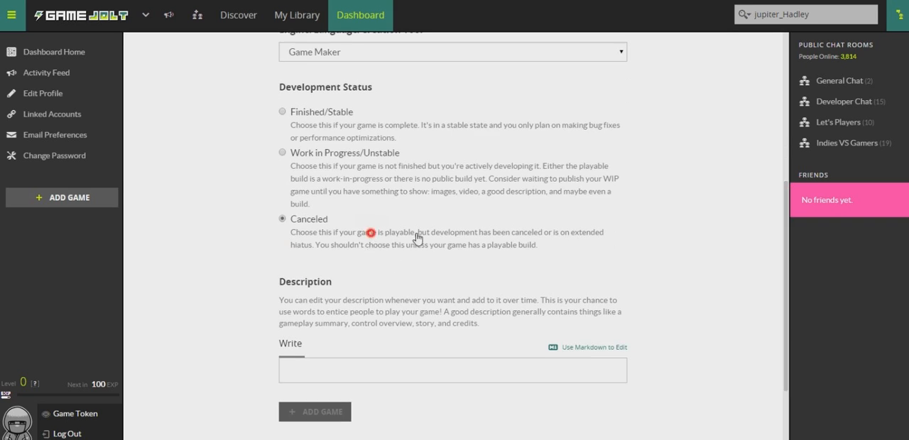
left_click_drag(418, 239, 426, 239)
left_click(412, 253)
left_click(426, 372)
type("This is the best game ever! #fnf")
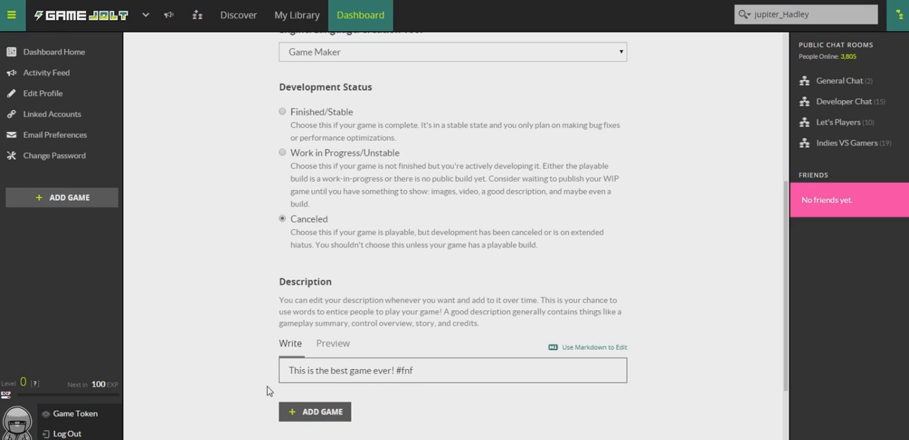
left_click(416, 367)
key("BackSpace")
key("BackSpace")
key("BackSpace")
left_click(307, 416)
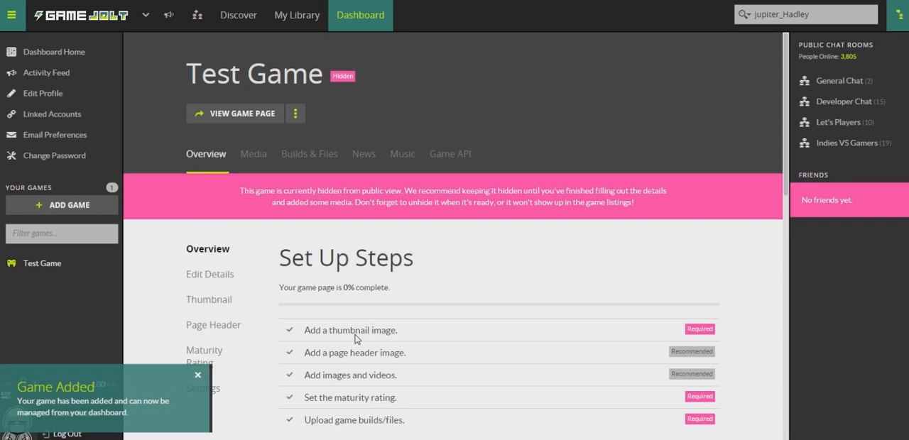
- Set the game's maturity rating to All Ages, leaving every content category at None, and save the maturity details
left_click_drag(784, 154, 787, 205)
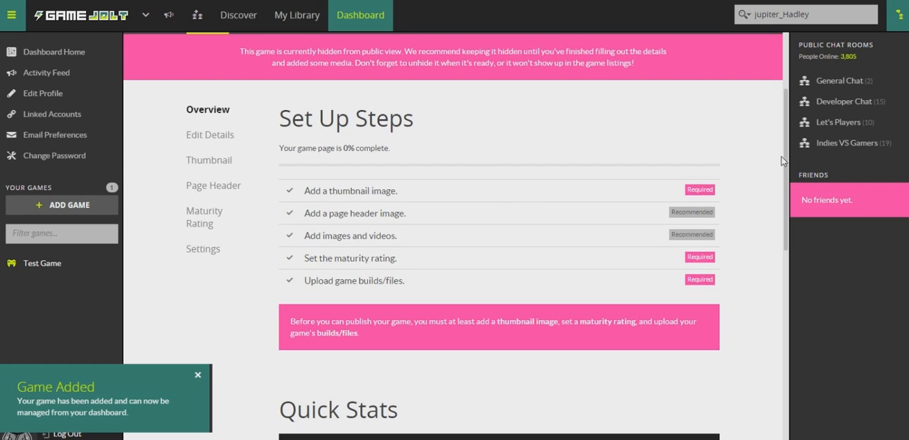
left_click_drag(782, 156, 784, 142)
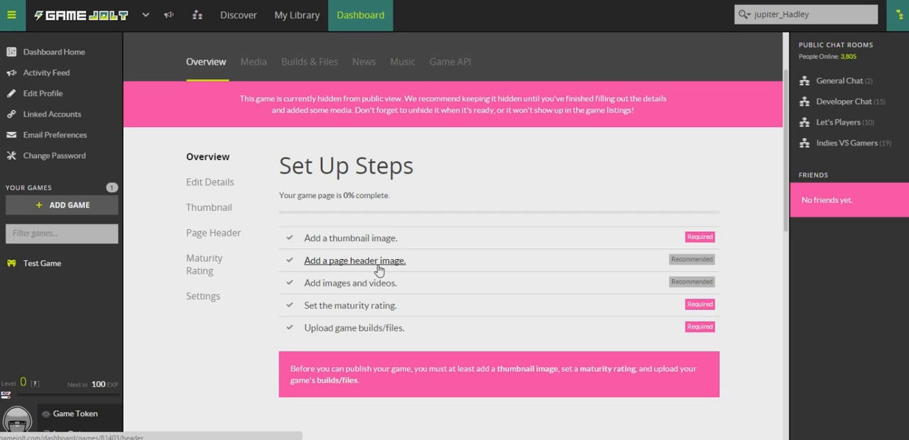
left_click(378, 311)
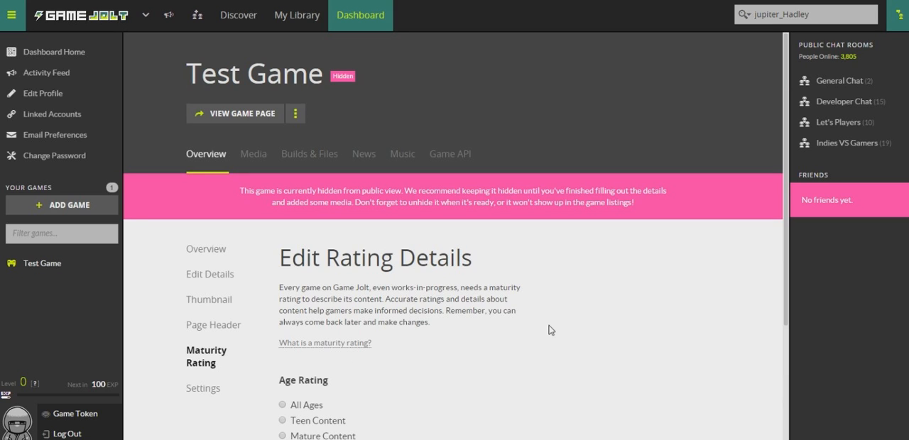
scroll(377, 287, "down", 2)
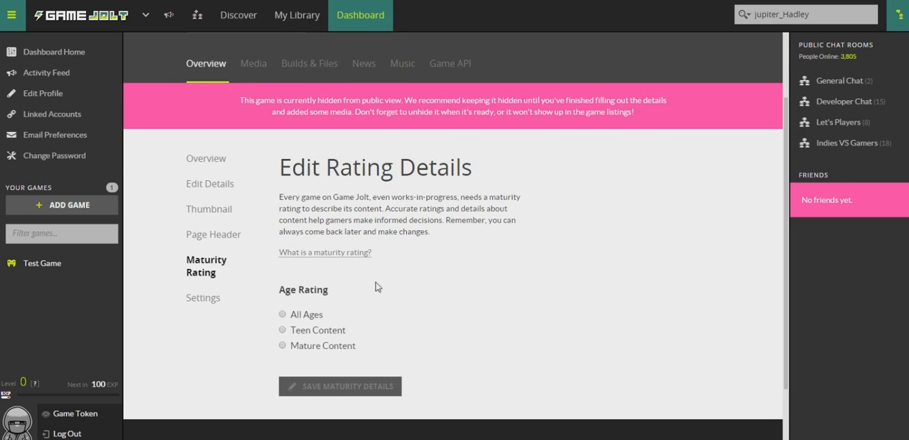
left_click(282, 314)
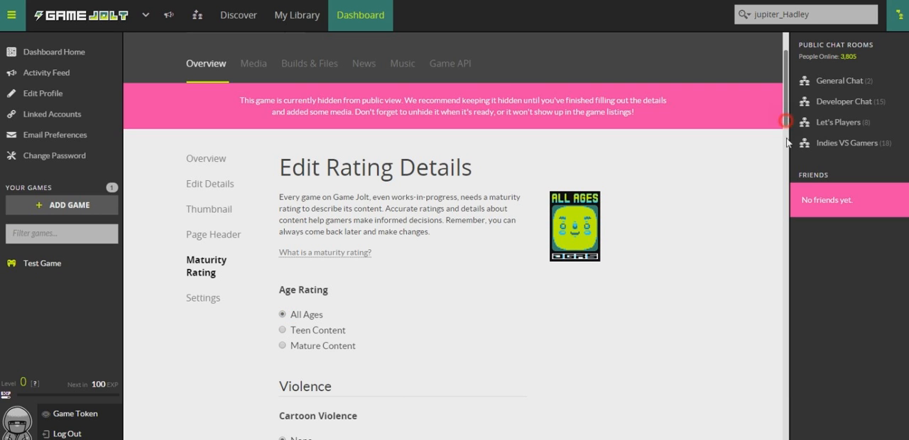
scroll(311, 68, "down", 5)
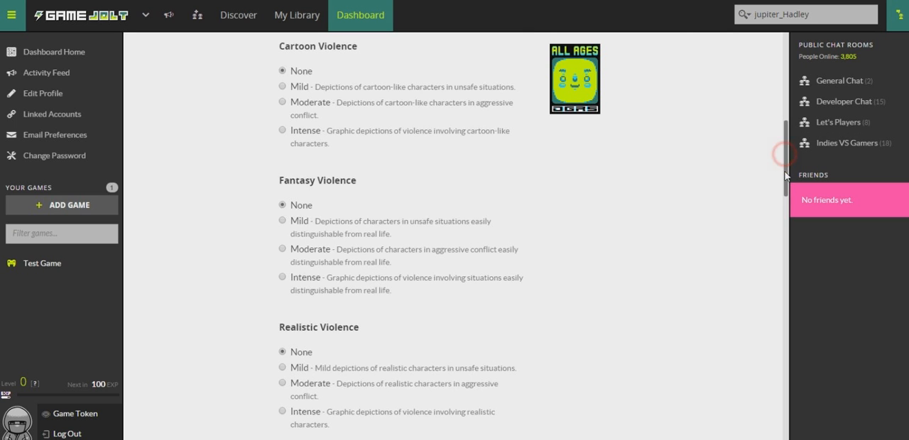
left_click_drag(785, 197, 787, 427)
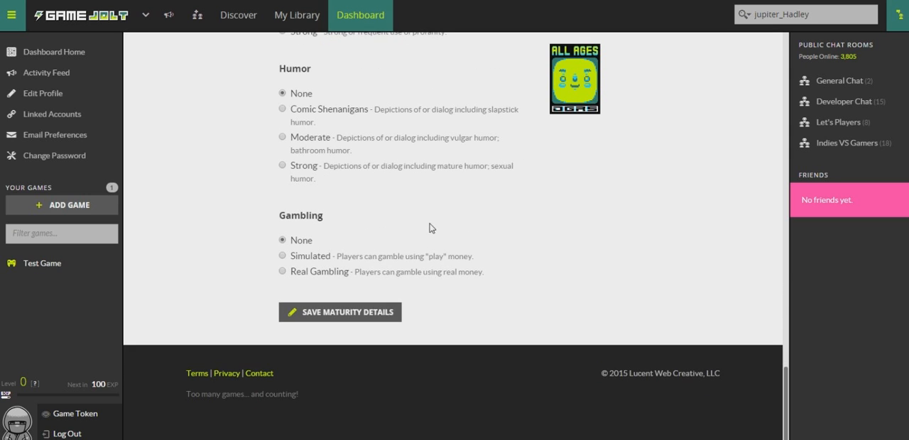
left_click(366, 311)
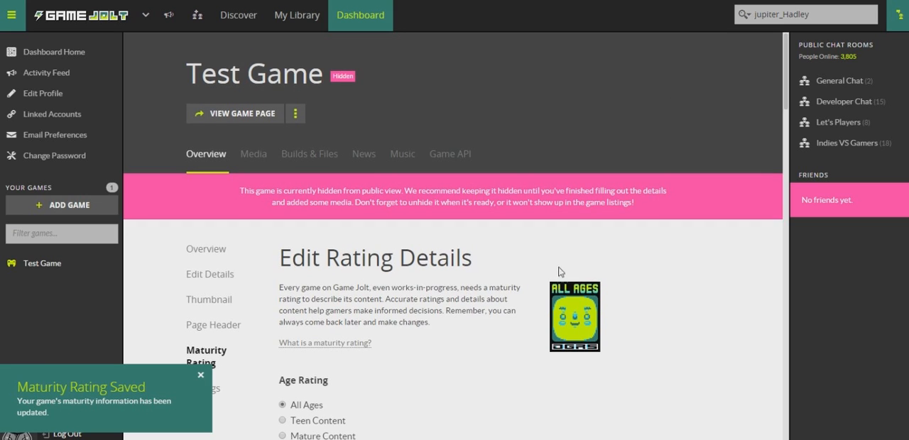
- Return to the game's overview and review the remaining set-up steps
left_click(209, 249)
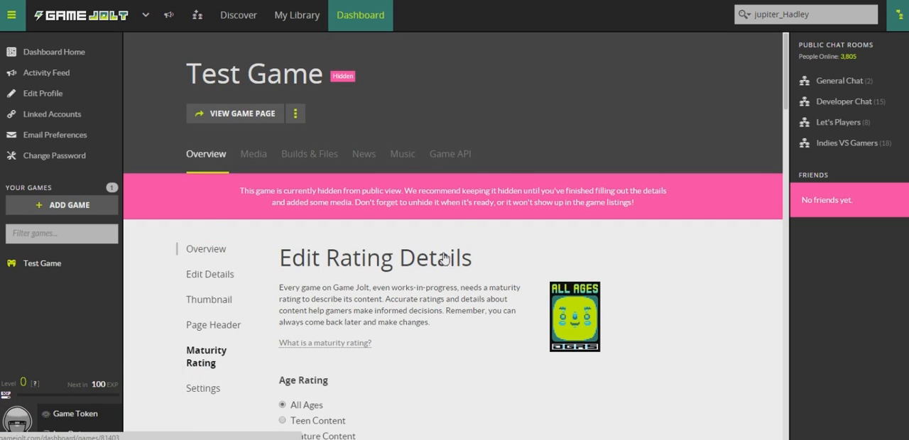
scroll(380, 212, "down", 2)
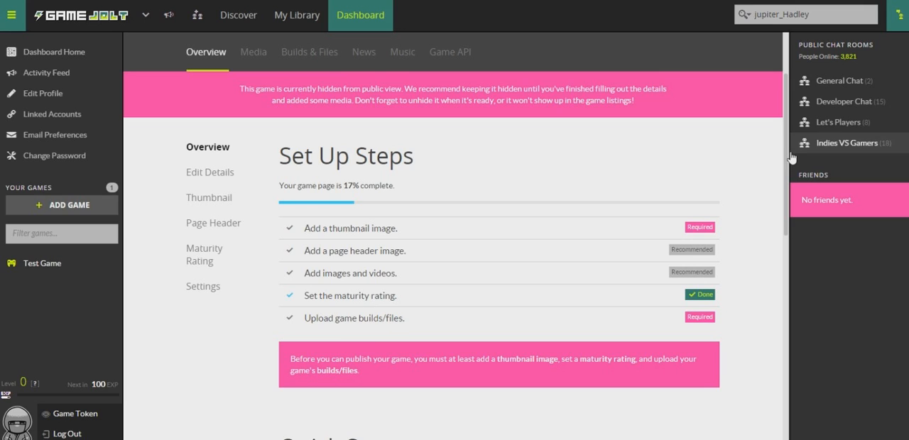
scroll(787, 191, "down", 2)
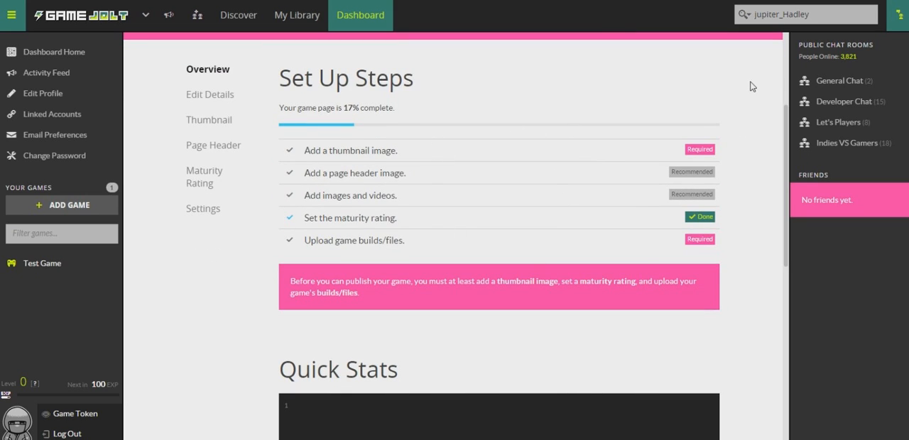
scroll(574, 101, "up", 5)
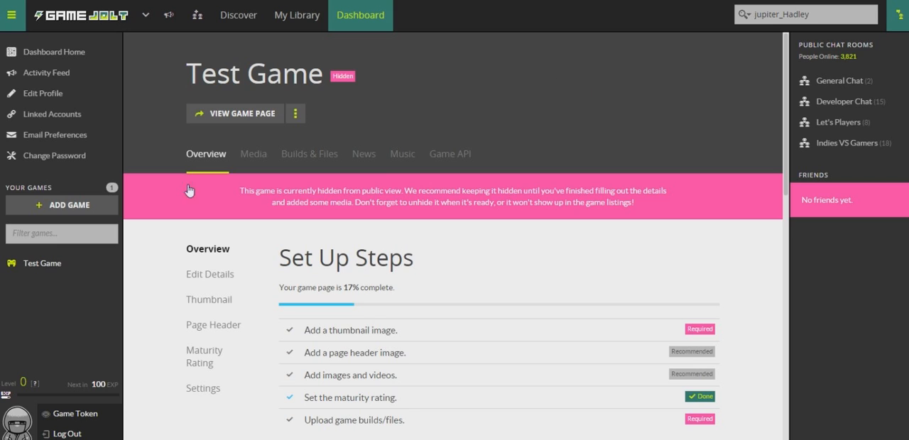
- Look through the game's Media, Builds & Files, News and Music pages
left_click(254, 156)
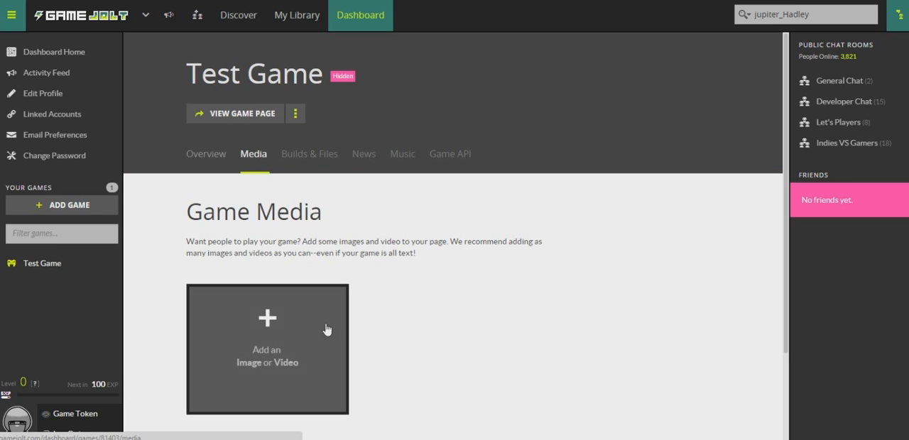
left_click(316, 163)
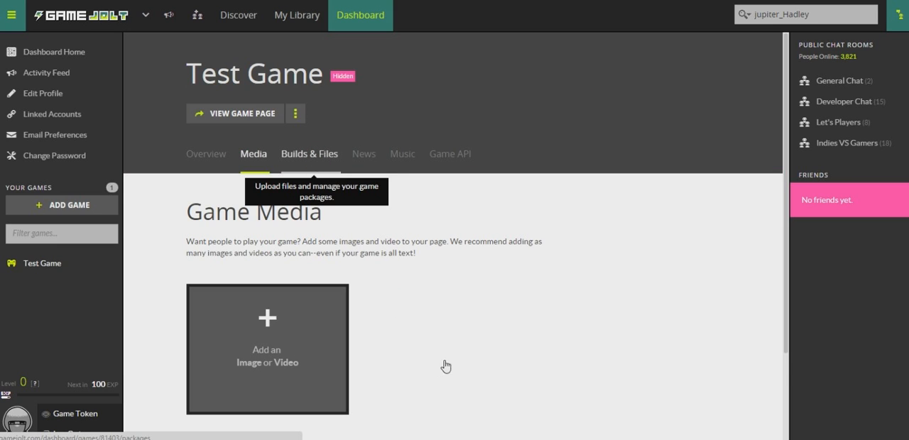
left_click(362, 165)
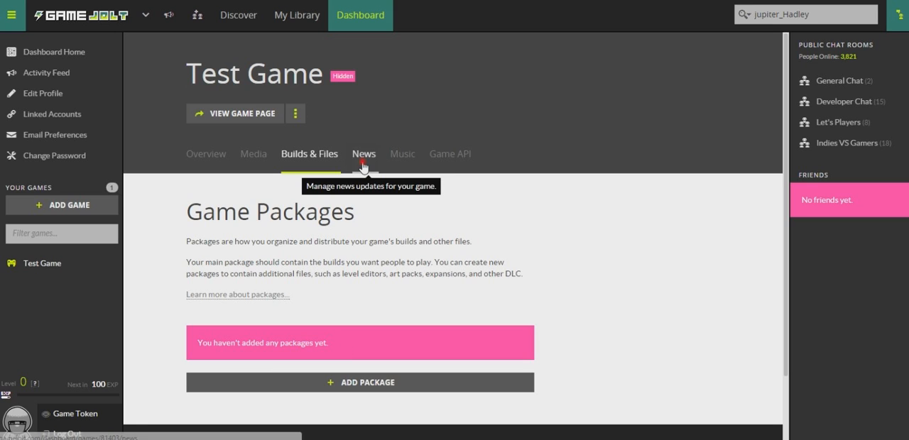
left_click(357, 160)
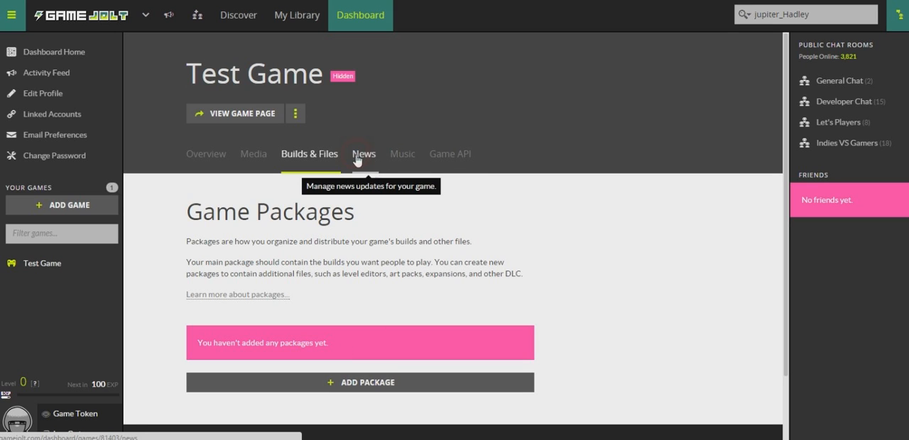
left_click(373, 158)
left_click(373, 157)
left_click(403, 164)
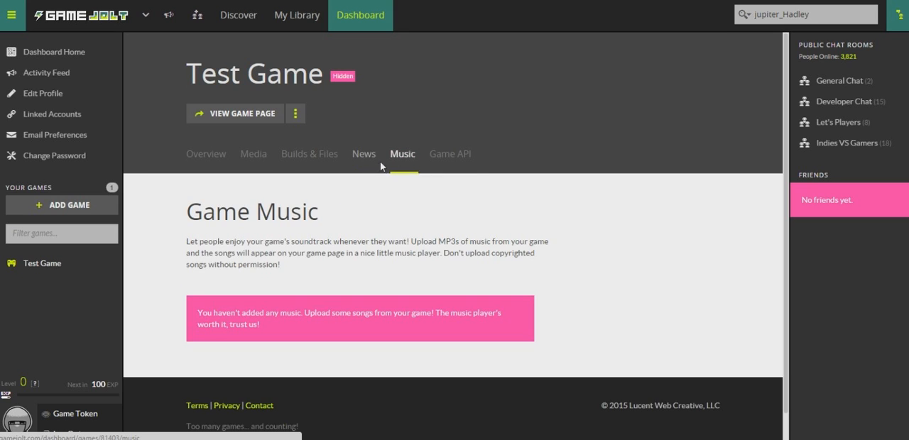
left_click(365, 160)
left_click(364, 162)
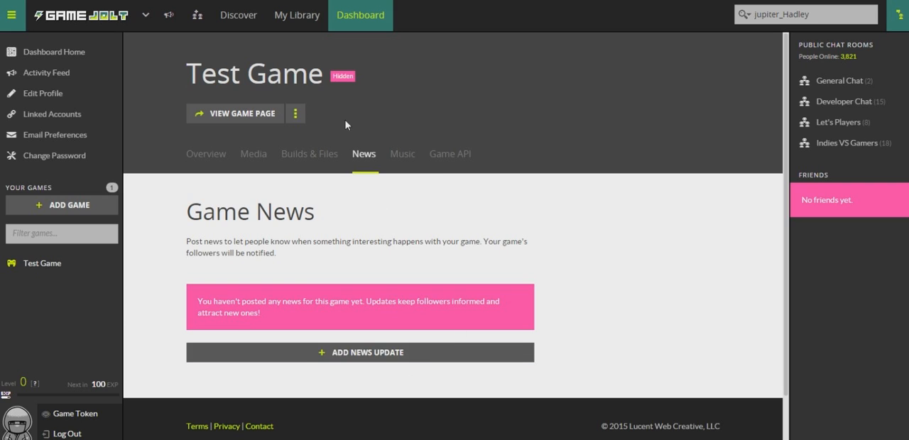
left_click(402, 155)
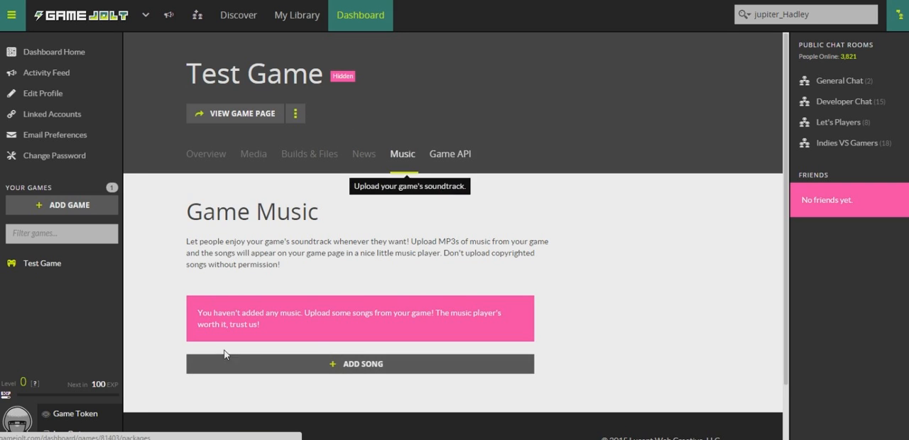
- Examine the Game API overview and the Quick Stats on the game's overview page
left_click(450, 157)
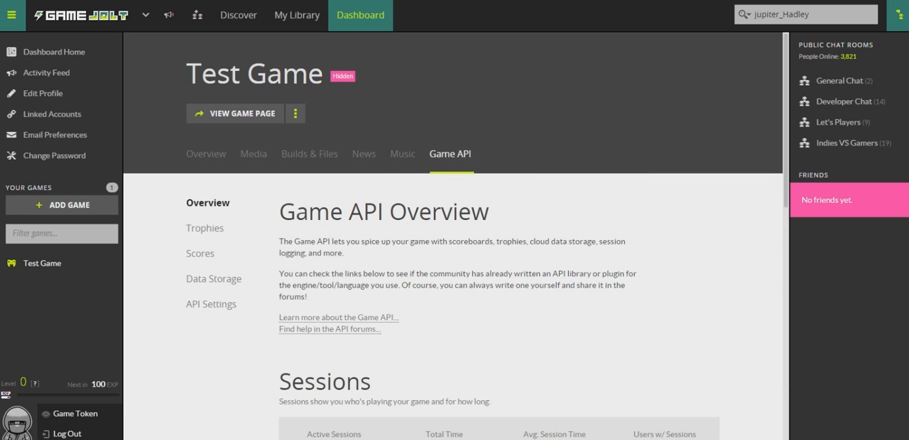
left_click_drag(788, 79, 782, 276)
left_click(213, 149)
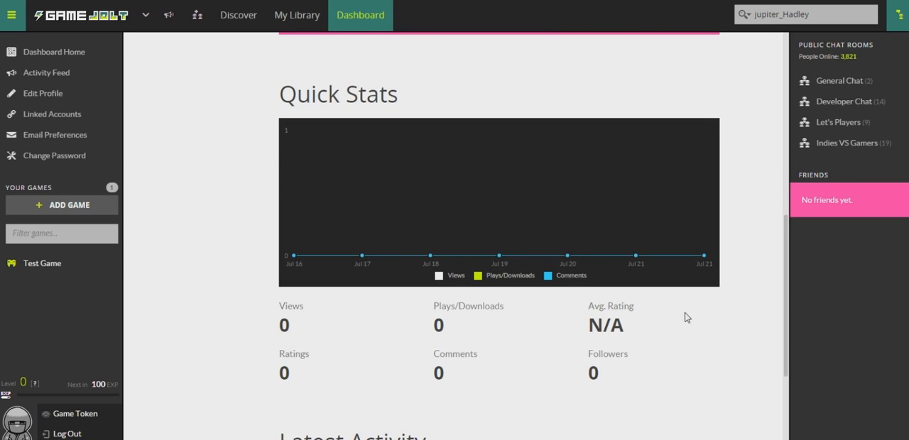
left_click_drag(789, 250, 895, 57)
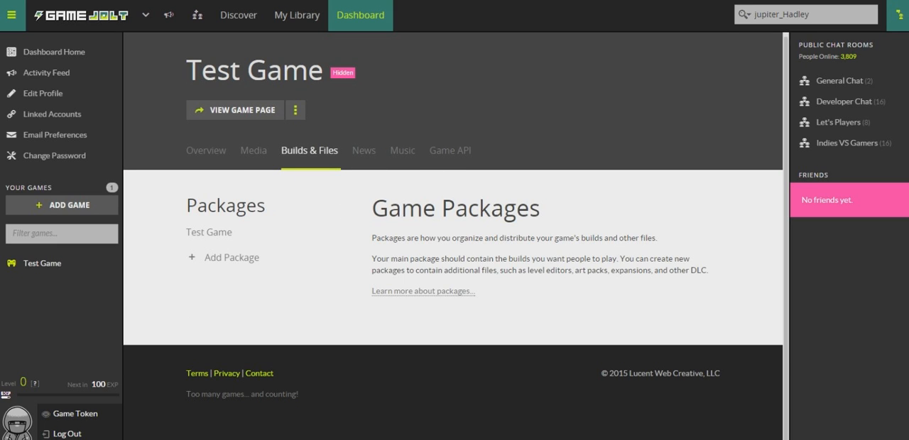
- Add a package named Testgame to the game, leaving its description empty
left_click(257, 259)
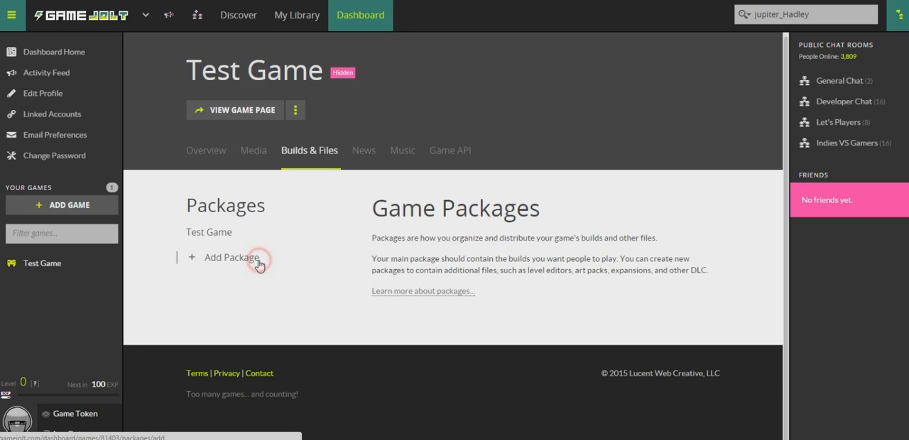
left_click_drag(784, 141, 779, 236)
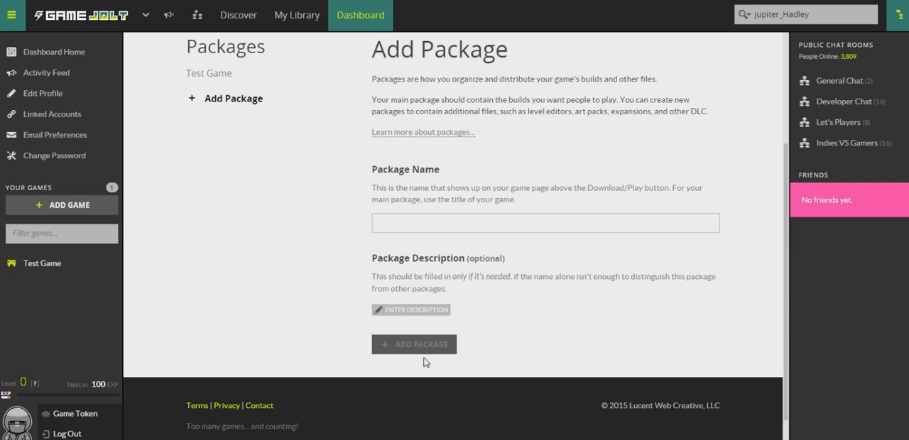
left_click(419, 320)
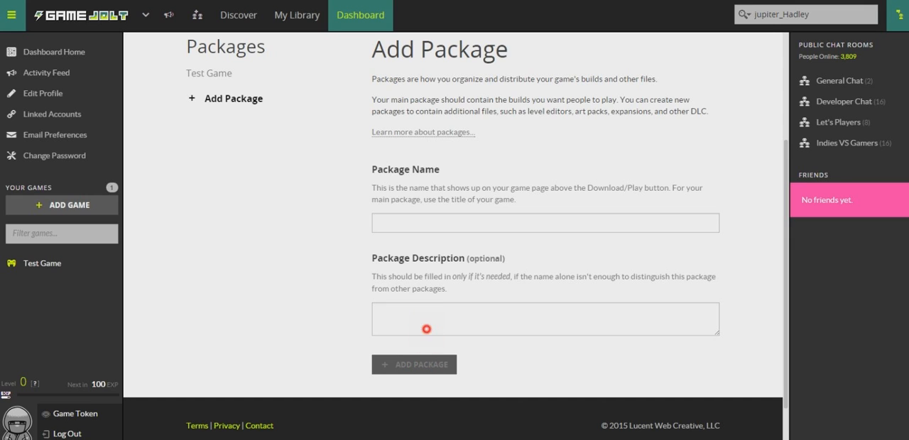
left_click(420, 215)
type("T")
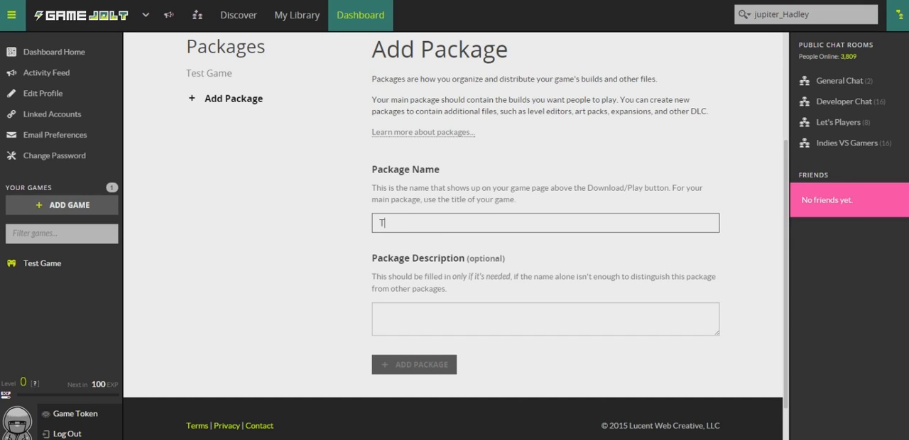
type("estgame")
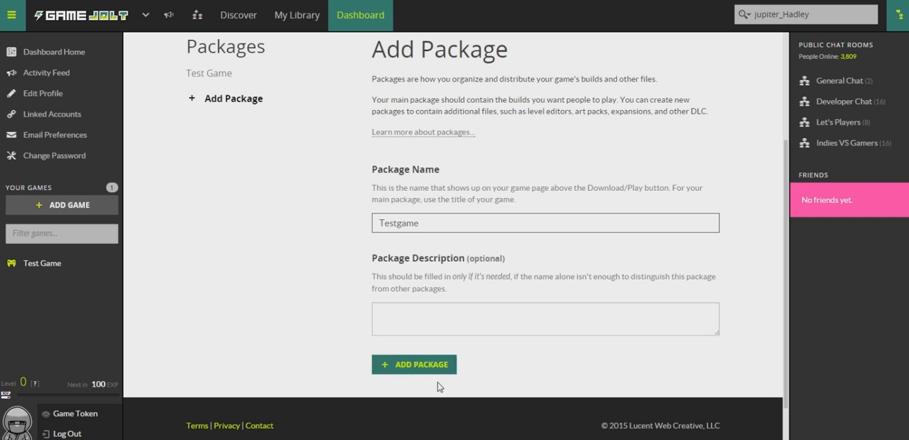
left_click(434, 370)
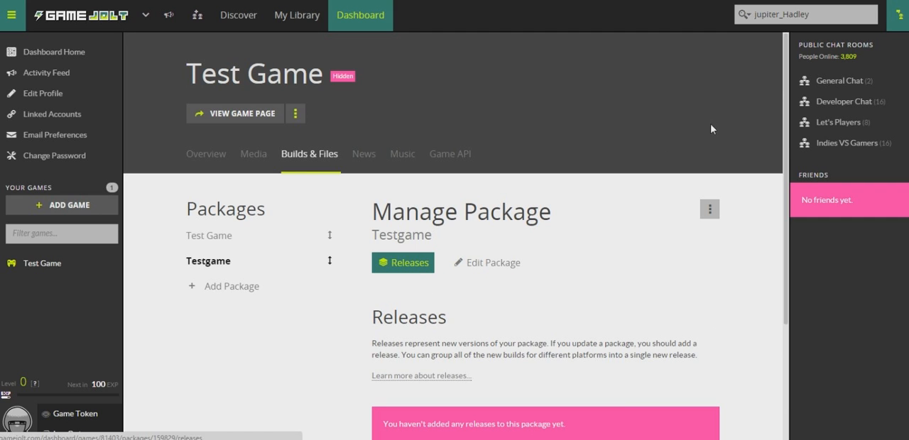
- Add a new release with version 0.1.0 to the Testgame package
scroll(783, 86, "down", 1)
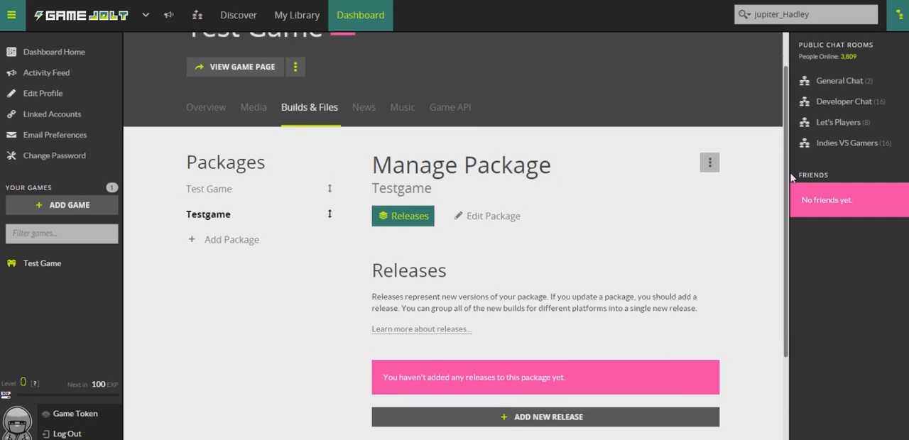
scroll(710, 199, "down", 2)
left_click(539, 305)
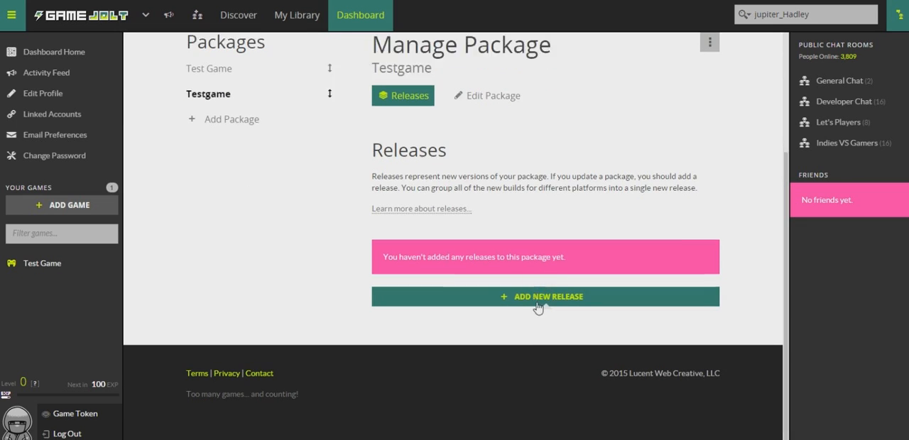
left_click(478, 235)
left_click(455, 276)
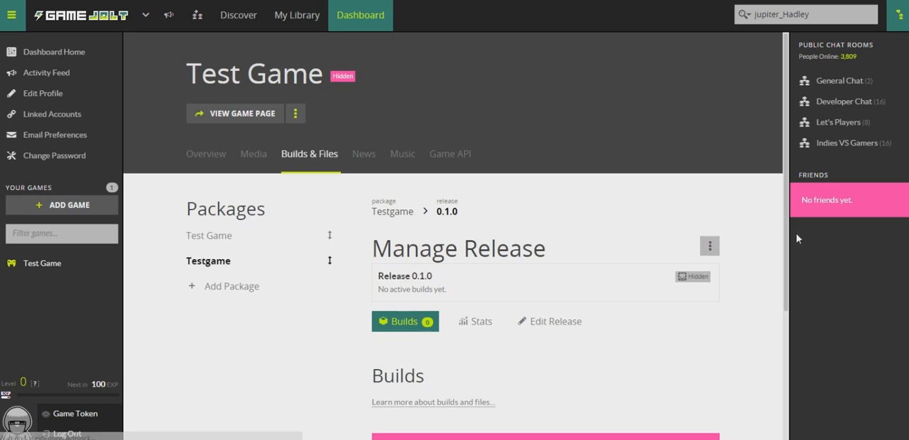
- Look over the new release, return to the Testgame package and remove that package from the game
left_click_drag(786, 253, 786, 283)
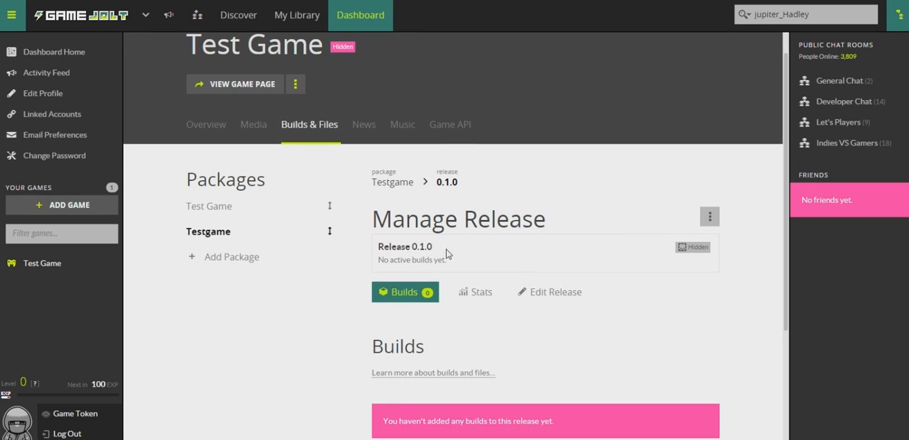
left_click_drag(466, 256, 381, 247)
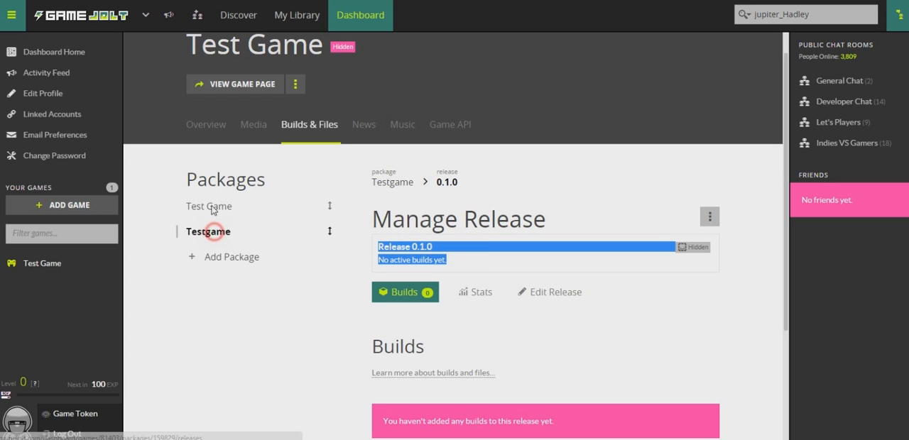
left_click_drag(212, 234, 234, 239)
mouse_move(694, 256)
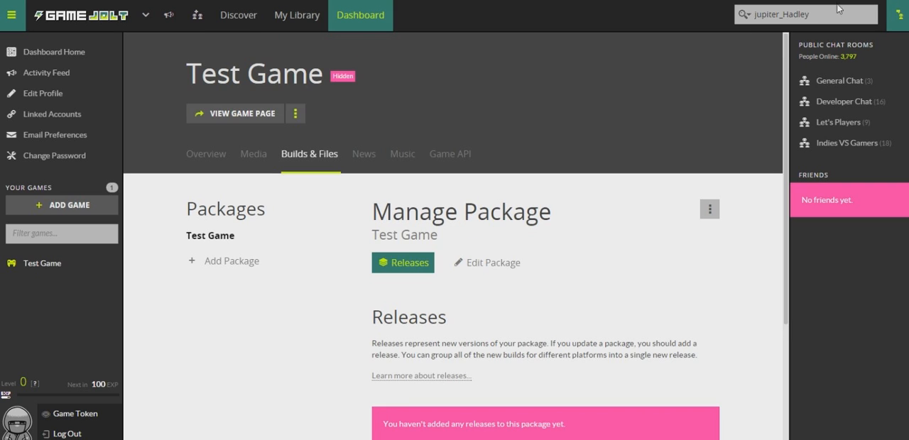
- Add release 0.1.0 to the Test Game package
left_click(331, 265)
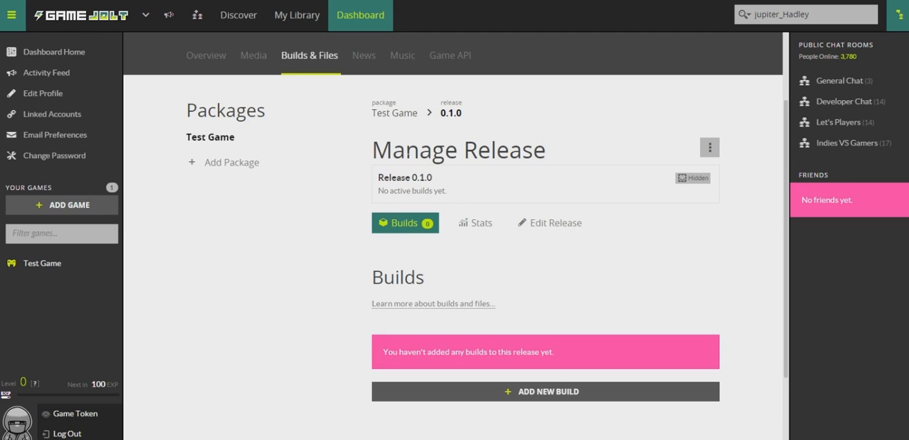
left_click_drag(454, 181, 376, 179)
left_click(564, 177)
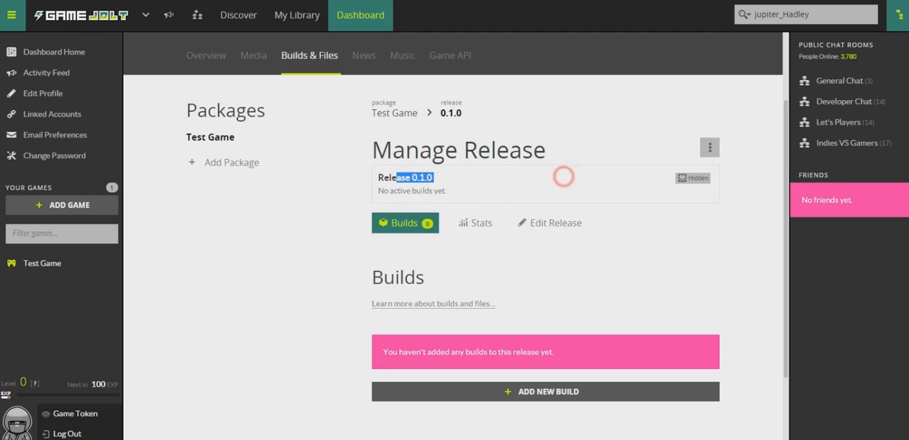
- Upload Game.exe as a new downloadable build of release 0.1.0, with Other as its platform
left_click(483, 394)
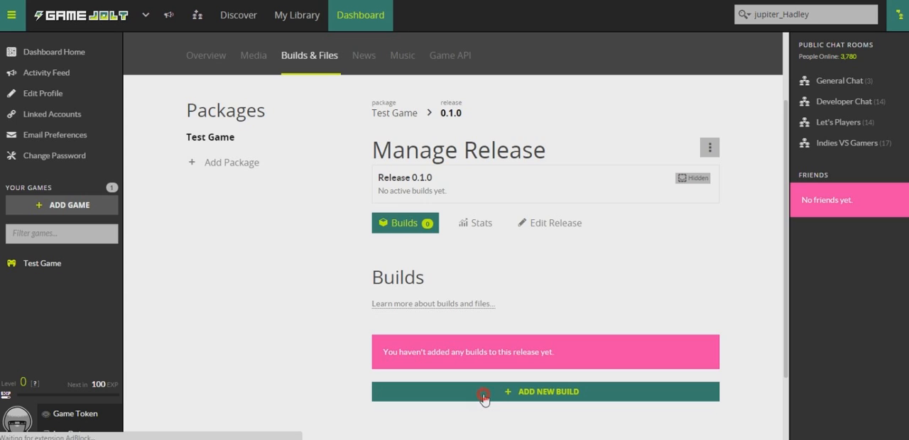
scroll(483, 399, "down", 2)
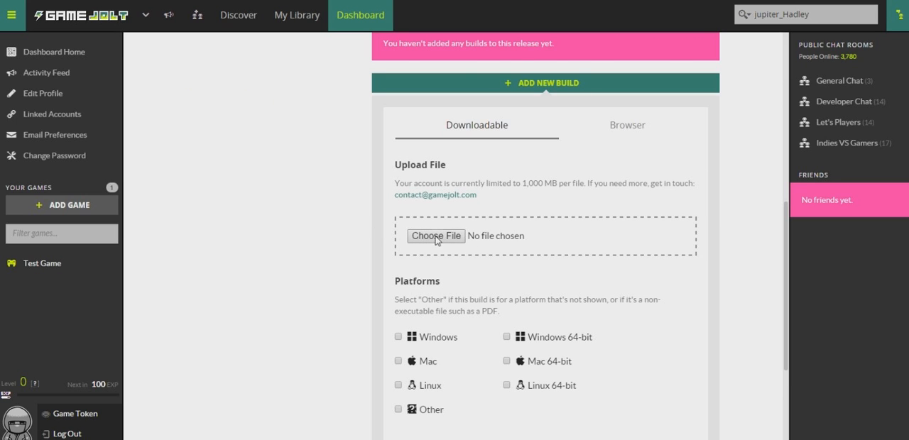
left_click(435, 410)
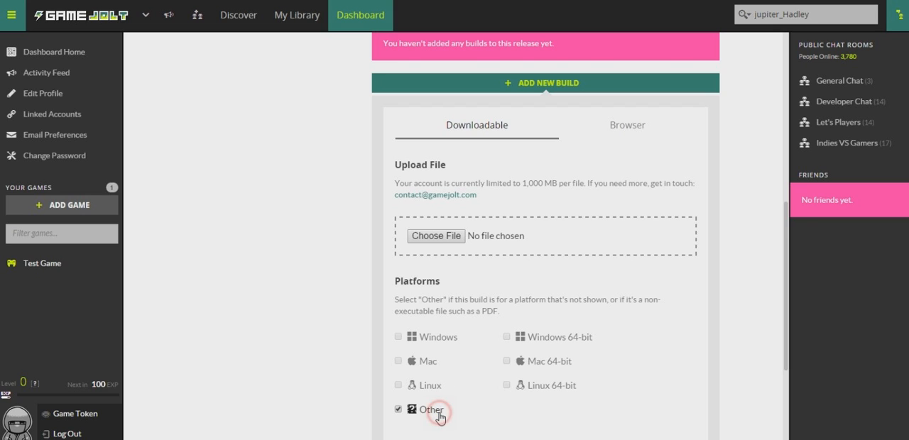
left_click_drag(786, 227, 786, 272)
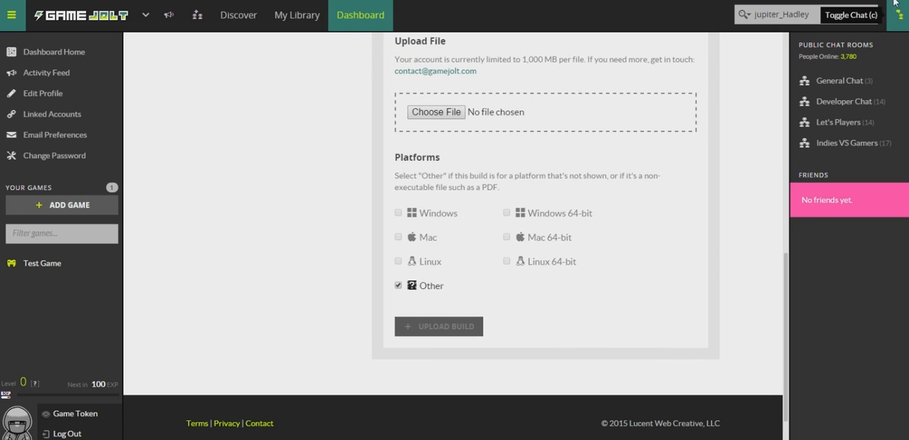
left_click(706, 245)
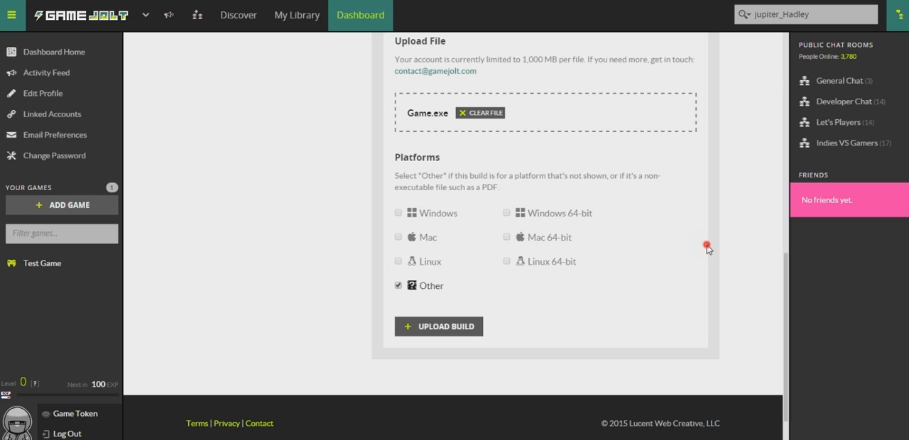
left_click(442, 328)
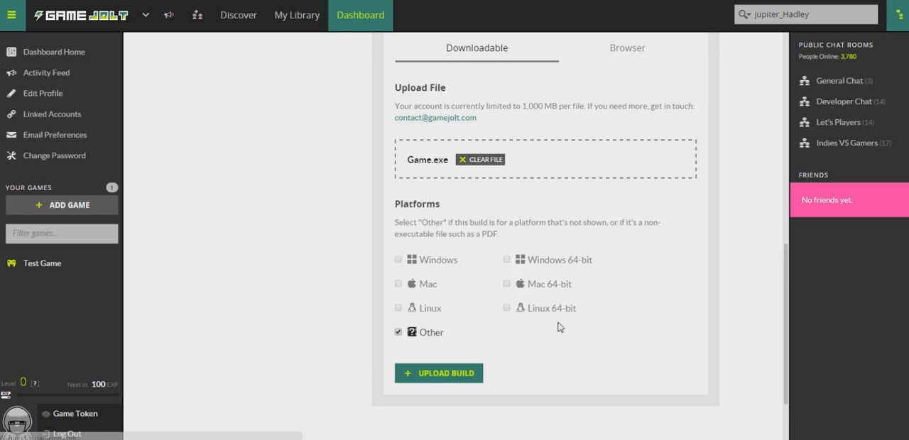
left_click_drag(785, 239, 785, 175)
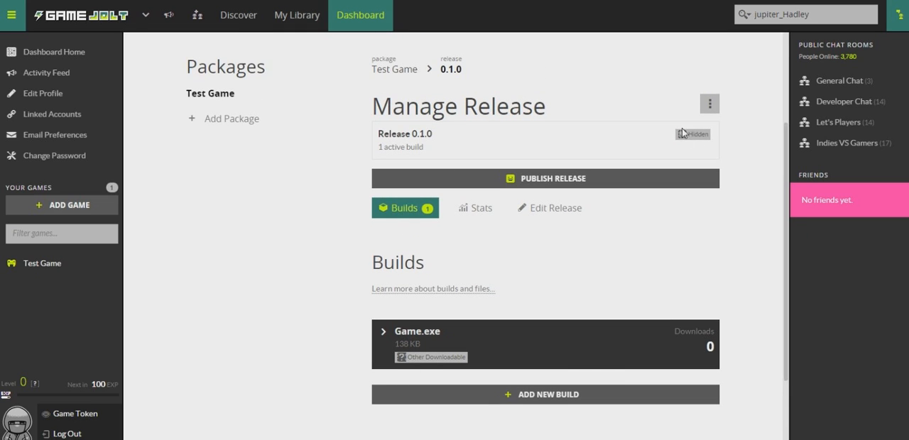
- Check the publishing status of release 0.1.0 and return to the game's overview
mouse_move(686, 135)
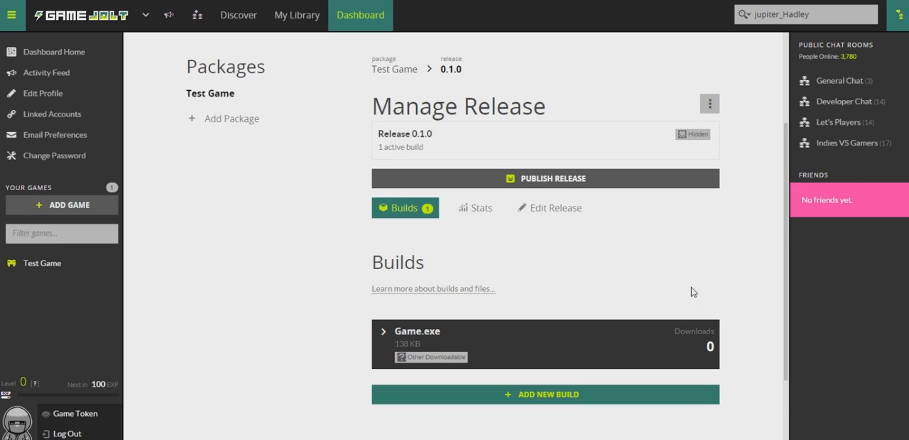
scroll(780, 207, "up", 2)
scroll(780, 207, "up", 1)
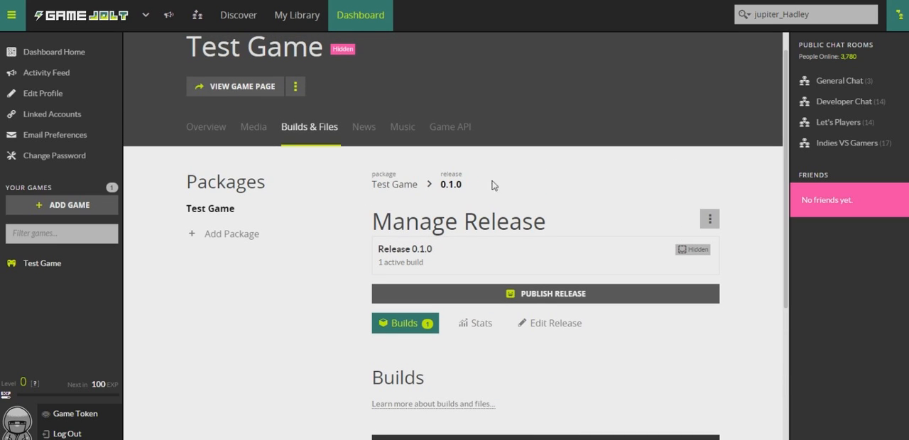
left_click(192, 127)
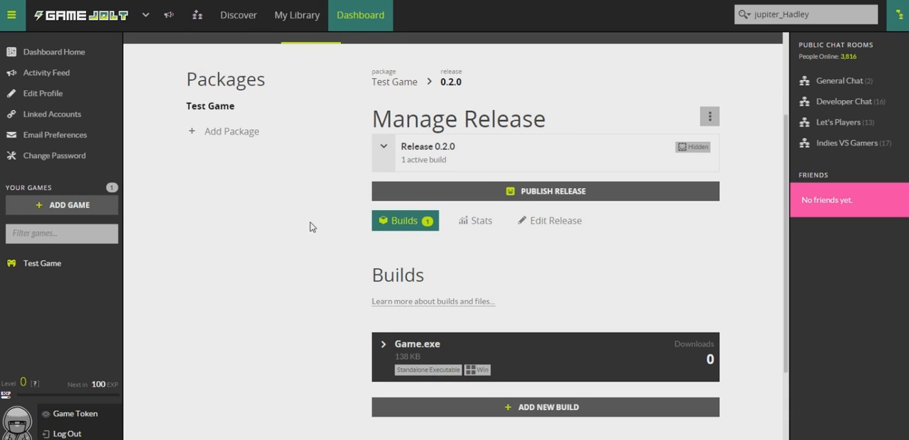
- Add release 0.2.0 to the Test Game package with Game.exe as a Windows build, and check its publishing status
left_click(310, 223)
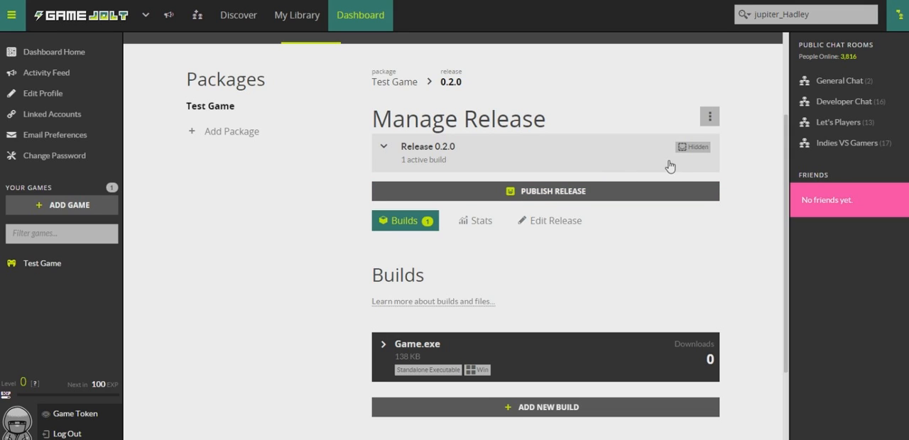
scroll(665, 217, "up", 2)
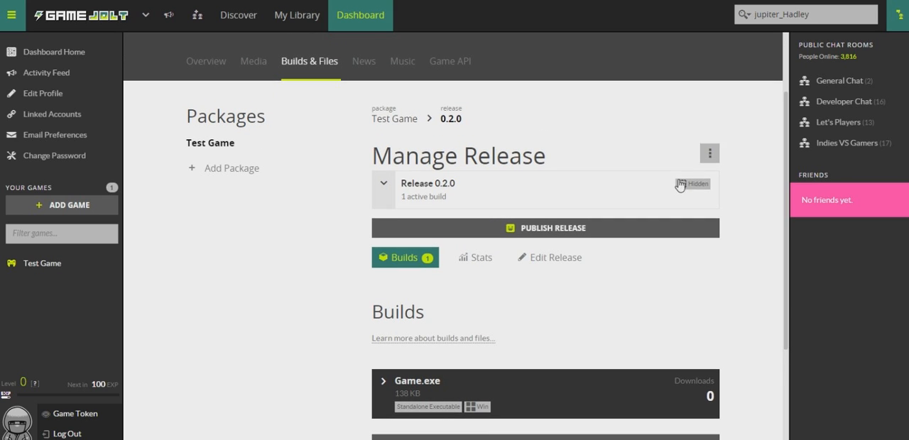